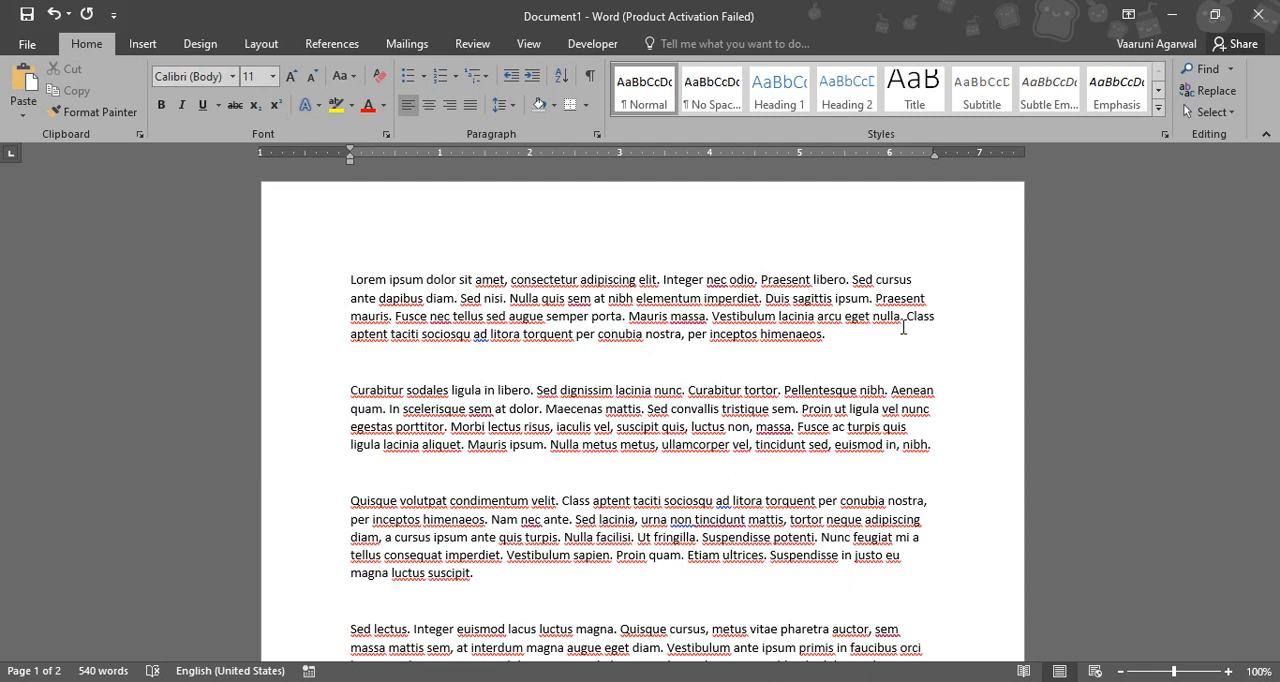
Color the first paragraph's text red and open the dialog with more font colors for it
{"action": "left_click_drag", "start_coordinate": [829, 337], "coordinate": [304, 288]}
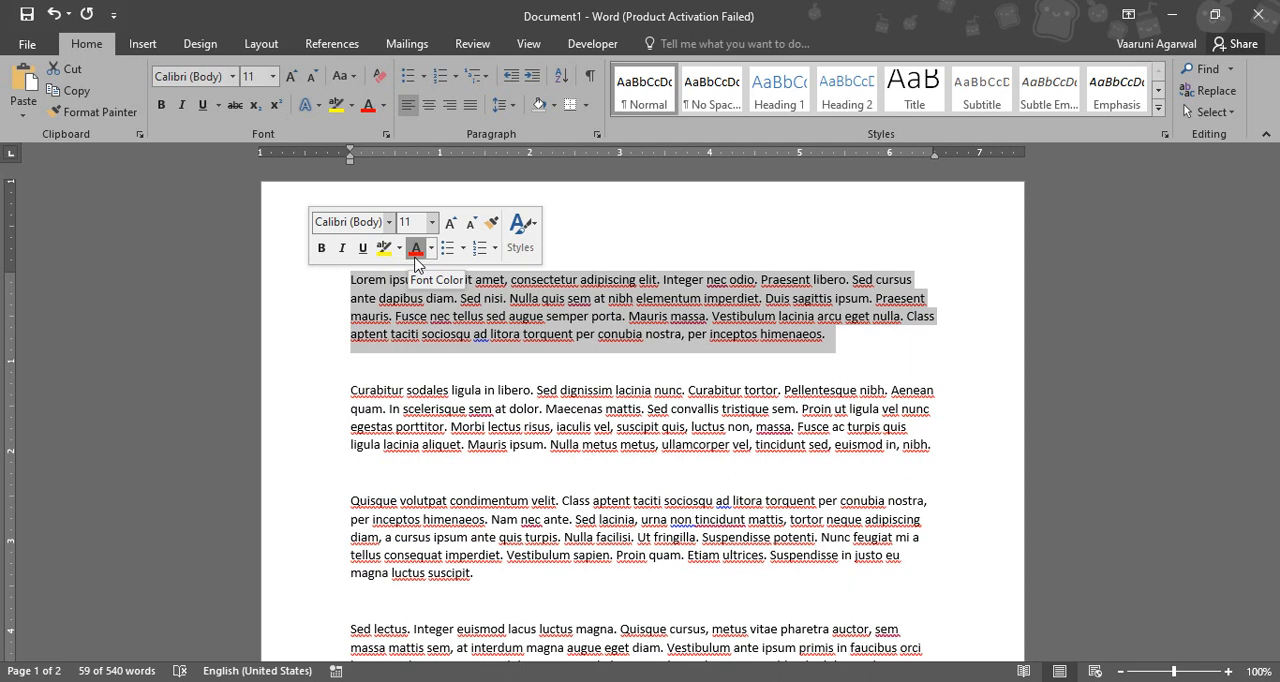
{"action": "left_click", "coordinate": [416, 250]}
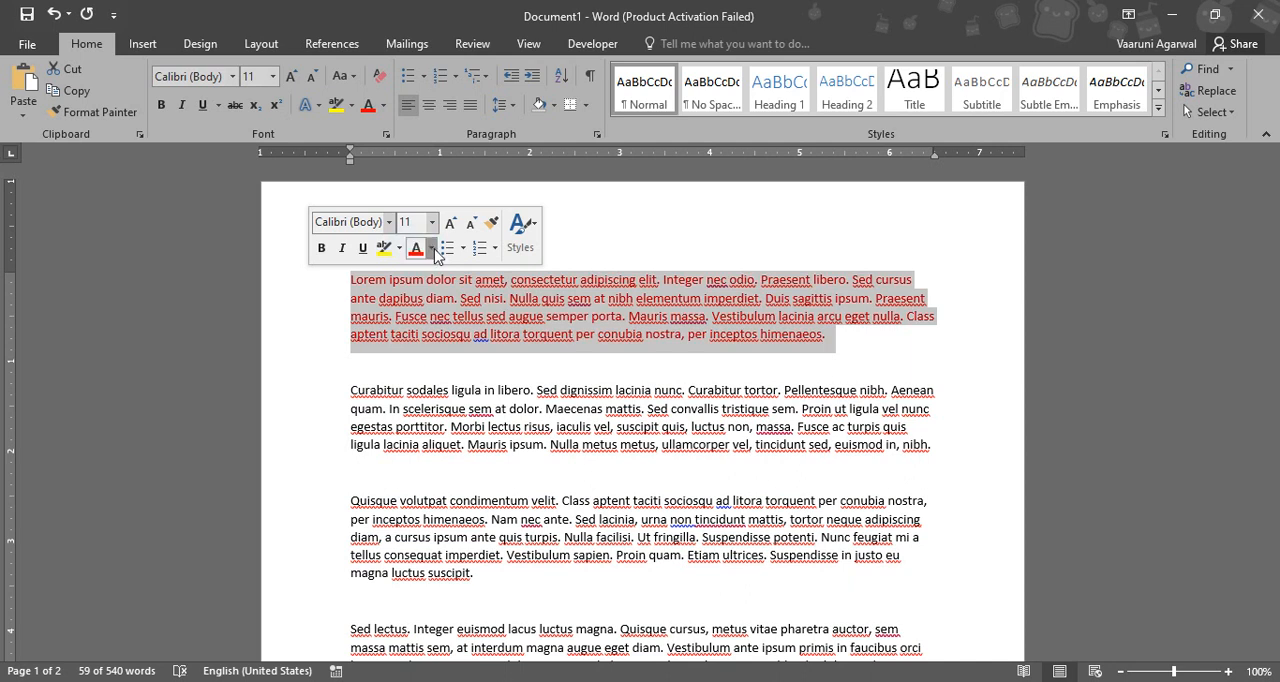
{"action": "left_click", "coordinate": [432, 249]}
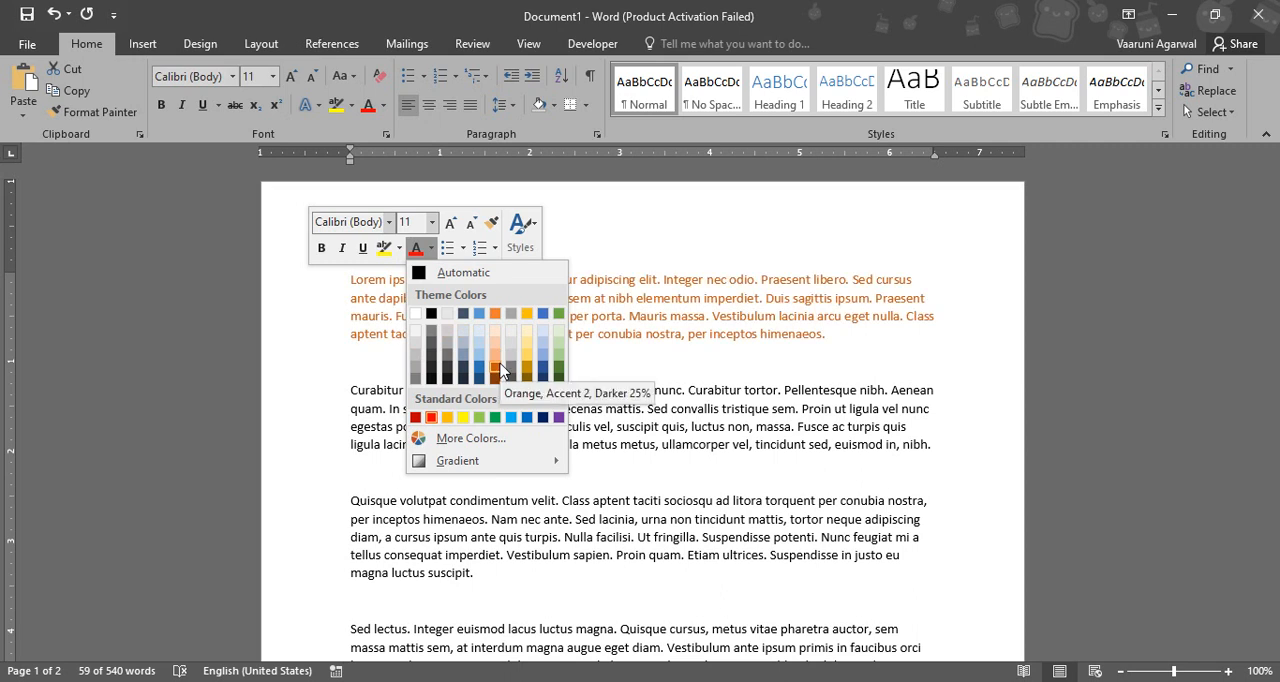
{"action": "left_click", "coordinate": [487, 442]}
{"action": "left_click_drag", "start_coordinate": [625, 175], "coordinate": [917, 246]}
Try out various standard color swatches for the first paragraph's text, such as green, purple and dark pink
{"action": "left_click", "coordinate": [895, 364]}
{"action": "left_click", "coordinate": [908, 340]}
{"action": "left_click", "coordinate": [870, 340]}
{"action": "left_click", "coordinate": [876, 375]}
{"action": "left_click", "coordinate": [899, 388]}
{"action": "left_click", "coordinate": [920, 421]}
{"action": "left_click", "coordinate": [885, 421]}
{"action": "left_click", "coordinate": [845, 387]}
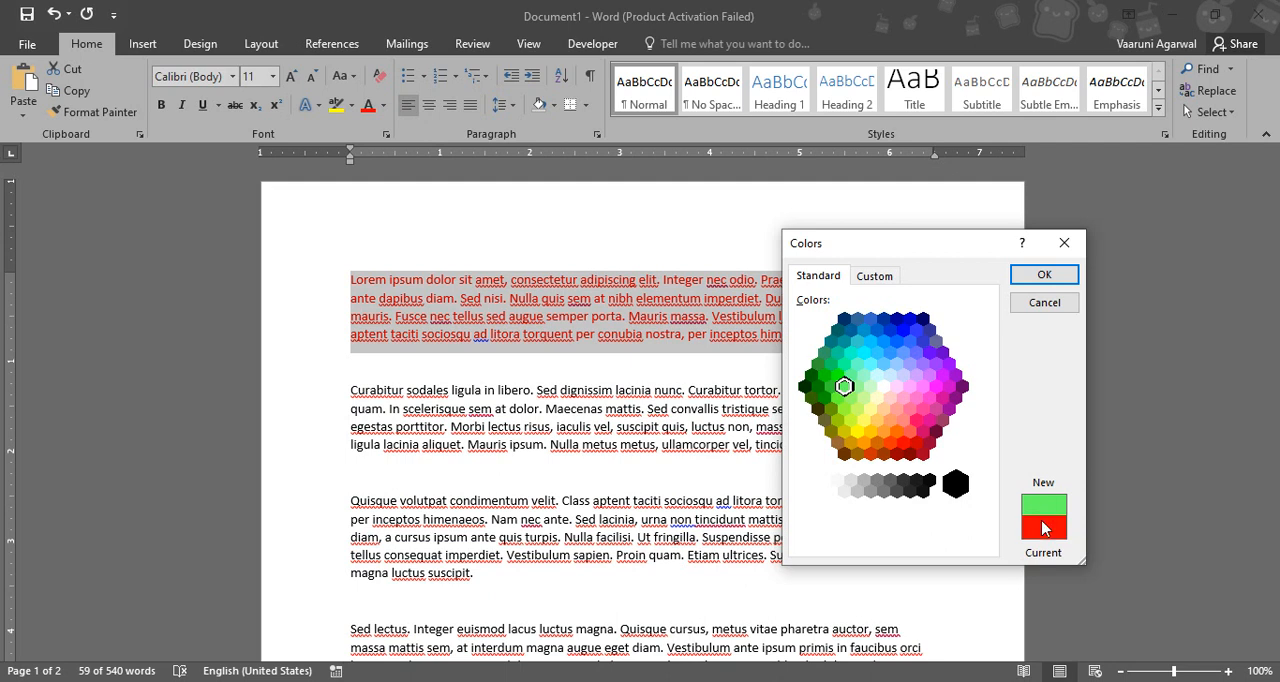
{"action": "left_click", "coordinate": [895, 407]}
{"action": "left_click", "coordinate": [928, 374]}
{"action": "left_click", "coordinate": [948, 404]}
{"action": "left_click", "coordinate": [922, 384]}
{"action": "left_click", "coordinate": [955, 375]}
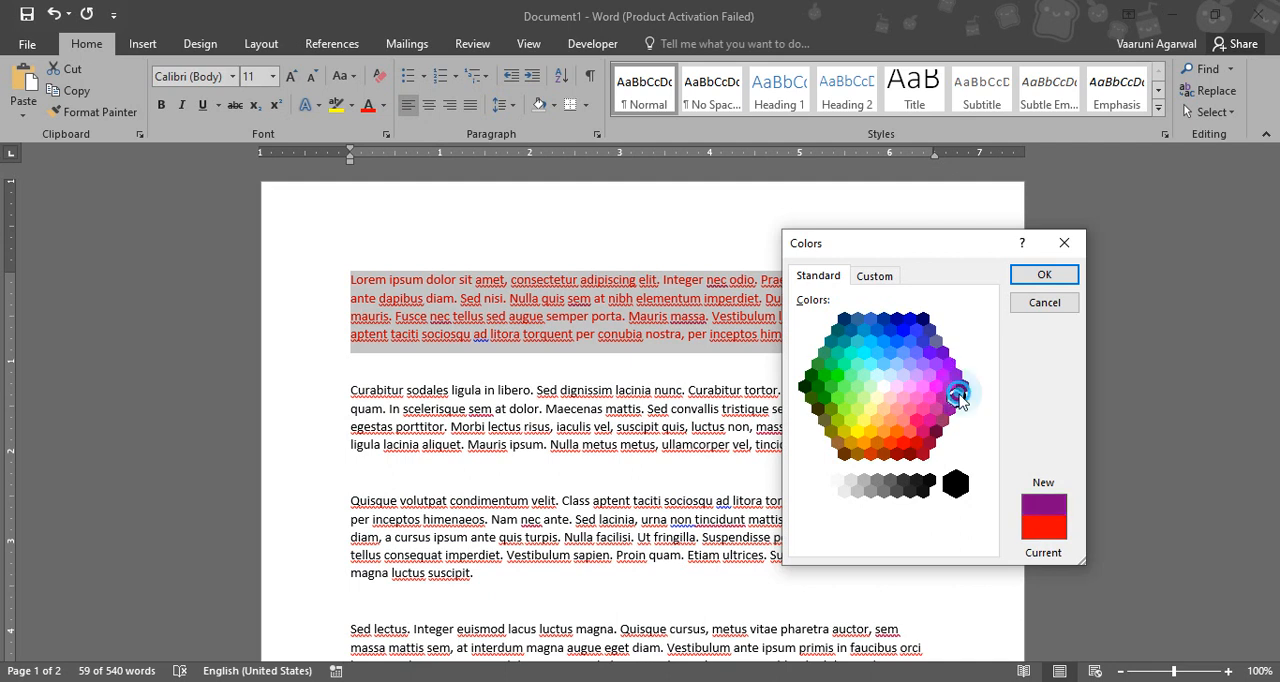
{"action": "left_click", "coordinate": [922, 431]}
Apply a custom purple to the first paragraph using the HSL color model, with hue 200, saturation 86 and luminance 102
{"action": "left_click", "coordinate": [874, 276]}
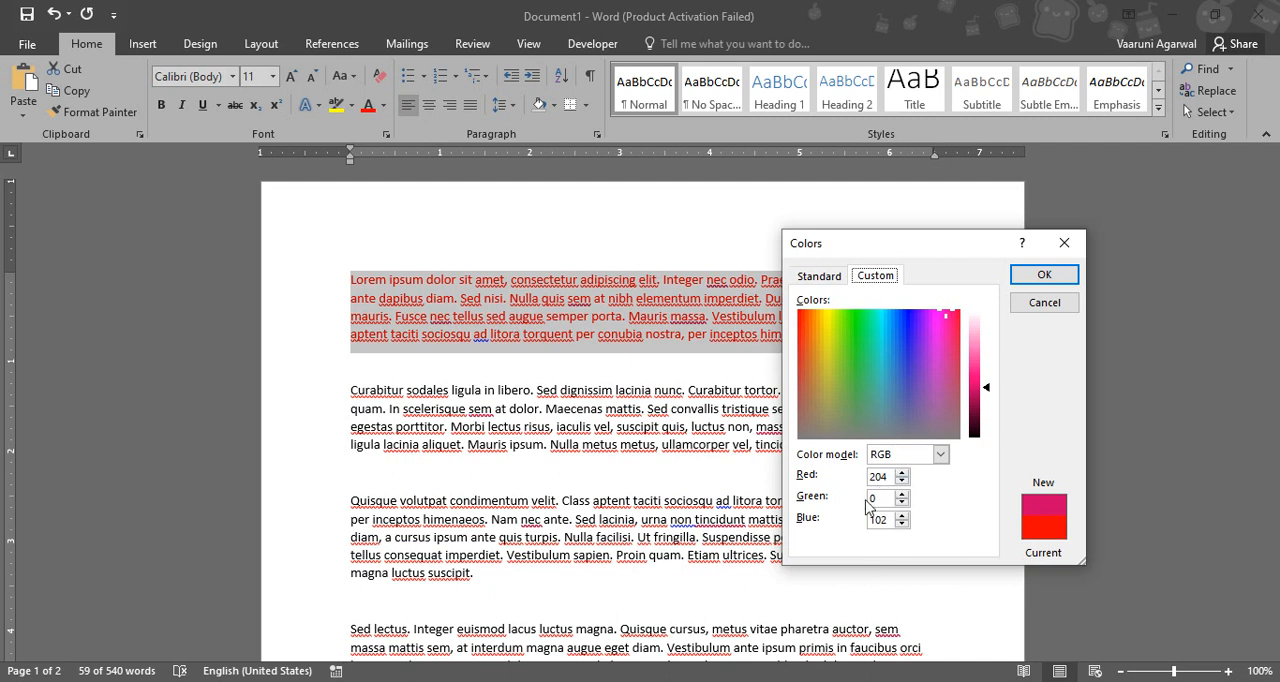
{"action": "left_click", "coordinate": [940, 454]}
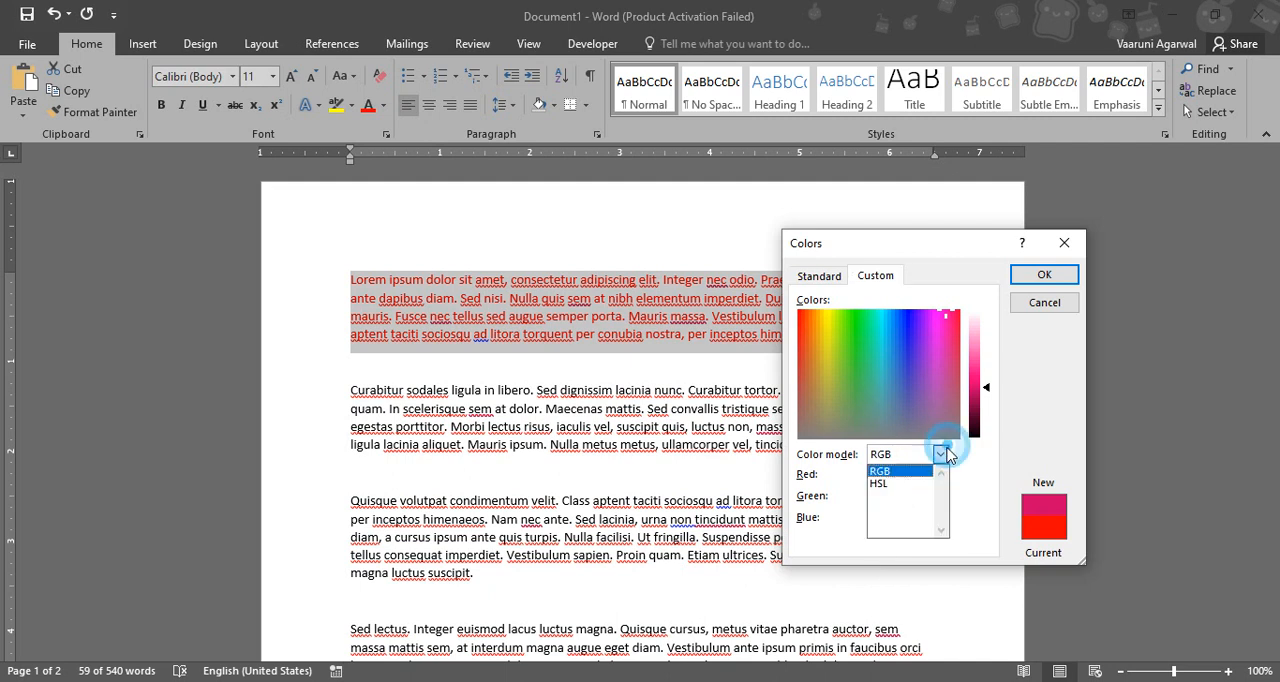
{"action": "left_click", "coordinate": [906, 486]}
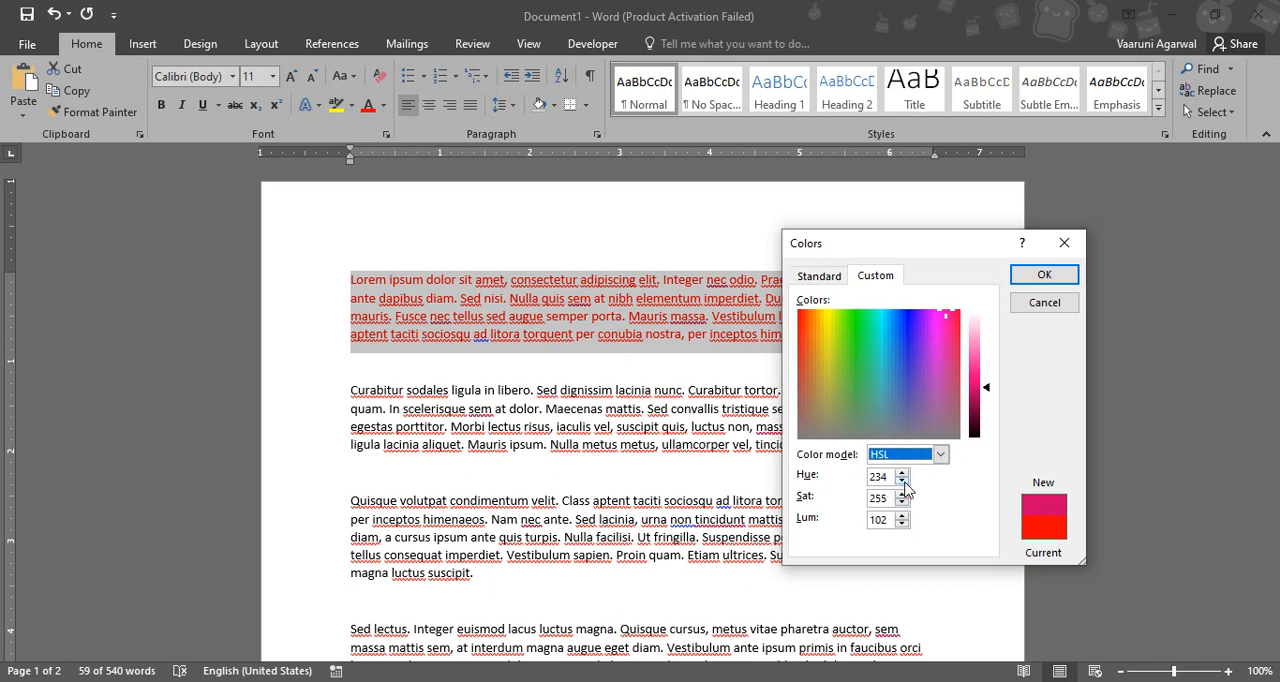
{"action": "left_click_drag", "start_coordinate": [885, 328], "coordinate": [924, 394]}
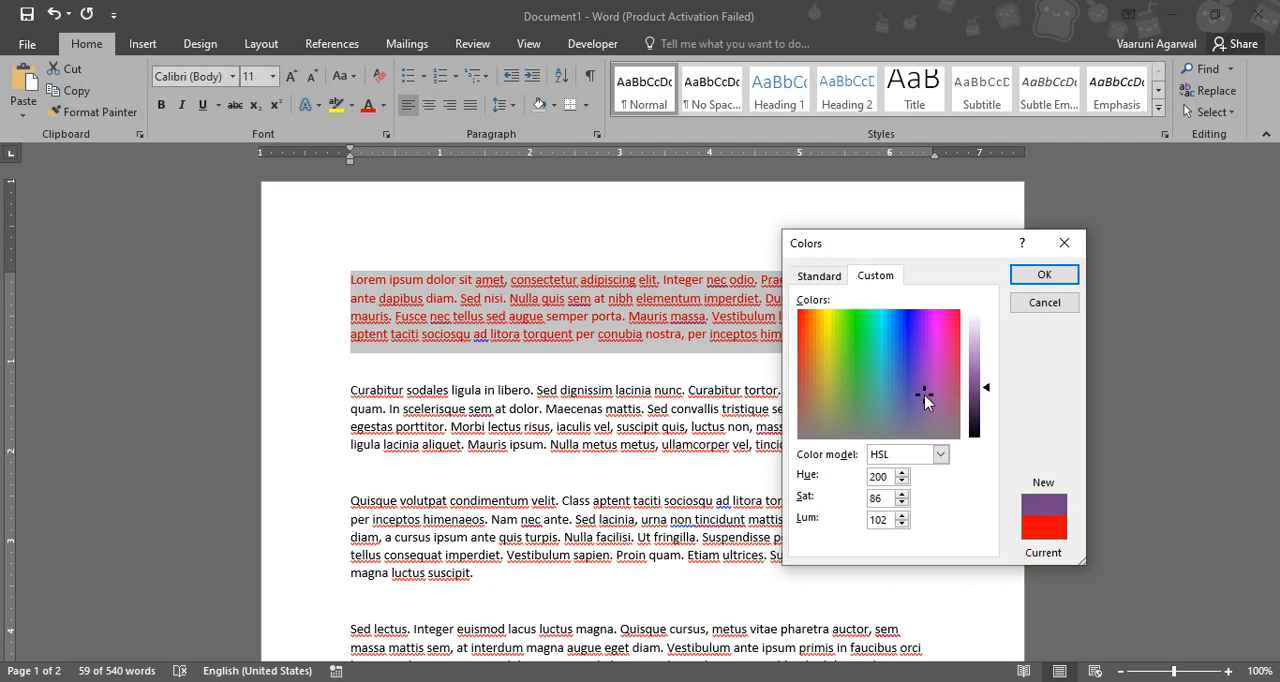
{"action": "left_click", "coordinate": [1042, 276]}
{"action": "left_click", "coordinate": [827, 279]}
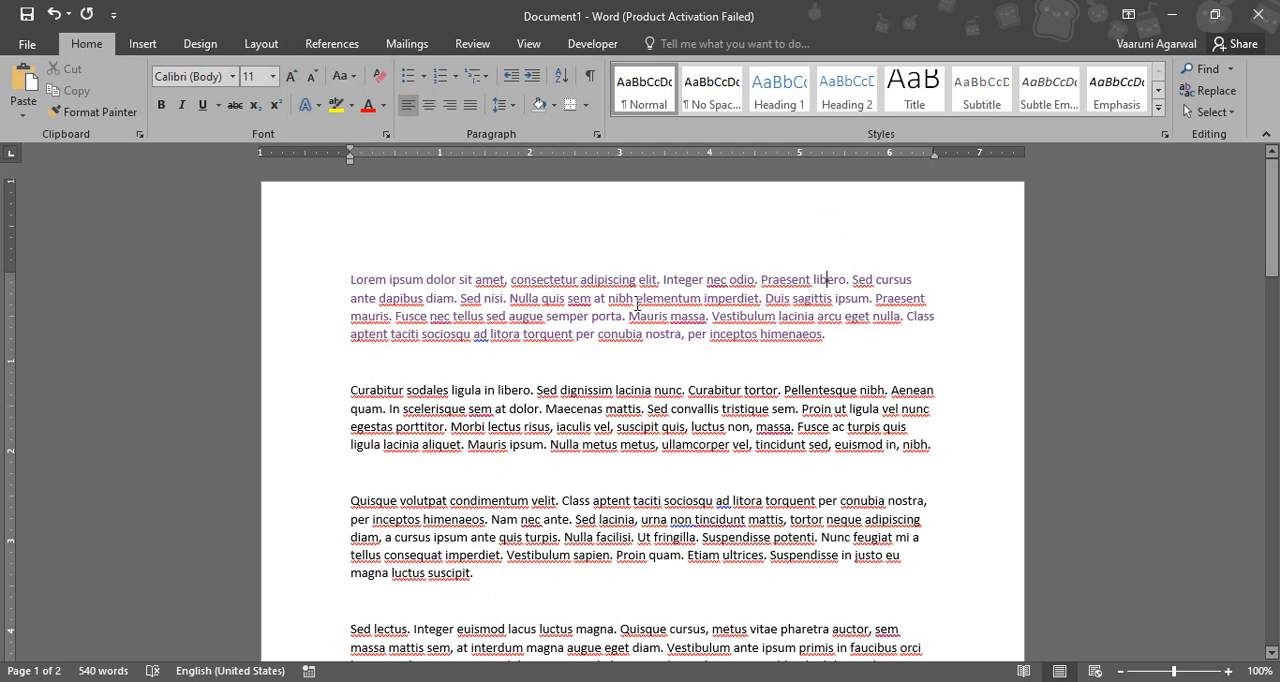
Select the second paragraph and open the detailed gradient settings for its font color
{"action": "left_click_drag", "start_coordinate": [349, 391], "coordinate": [940, 471]}
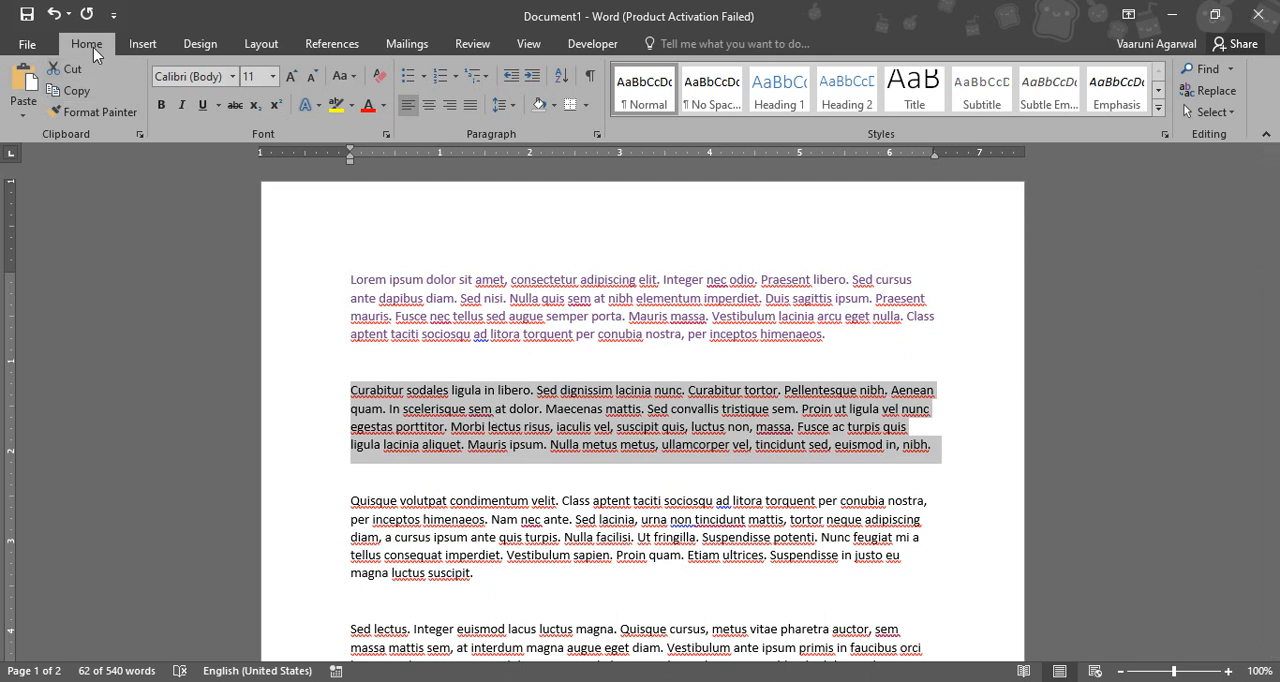
{"action": "left_click", "coordinate": [370, 109]}
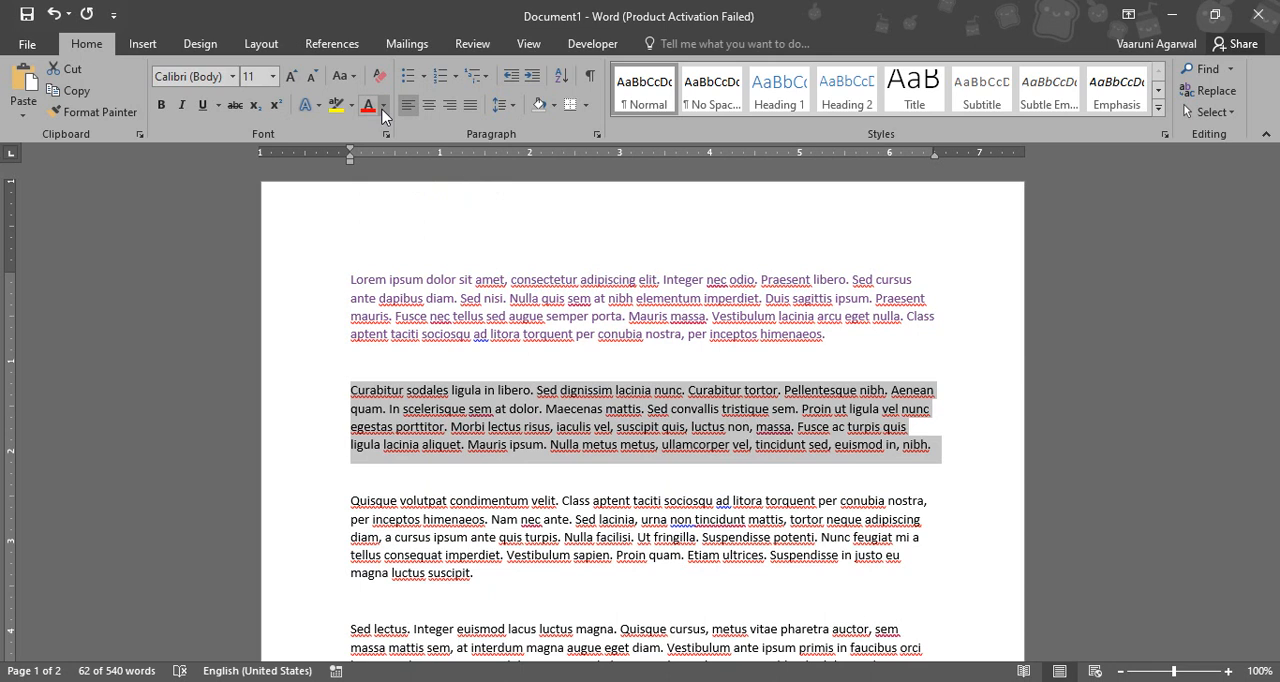
{"action": "left_click", "coordinate": [382, 106]}
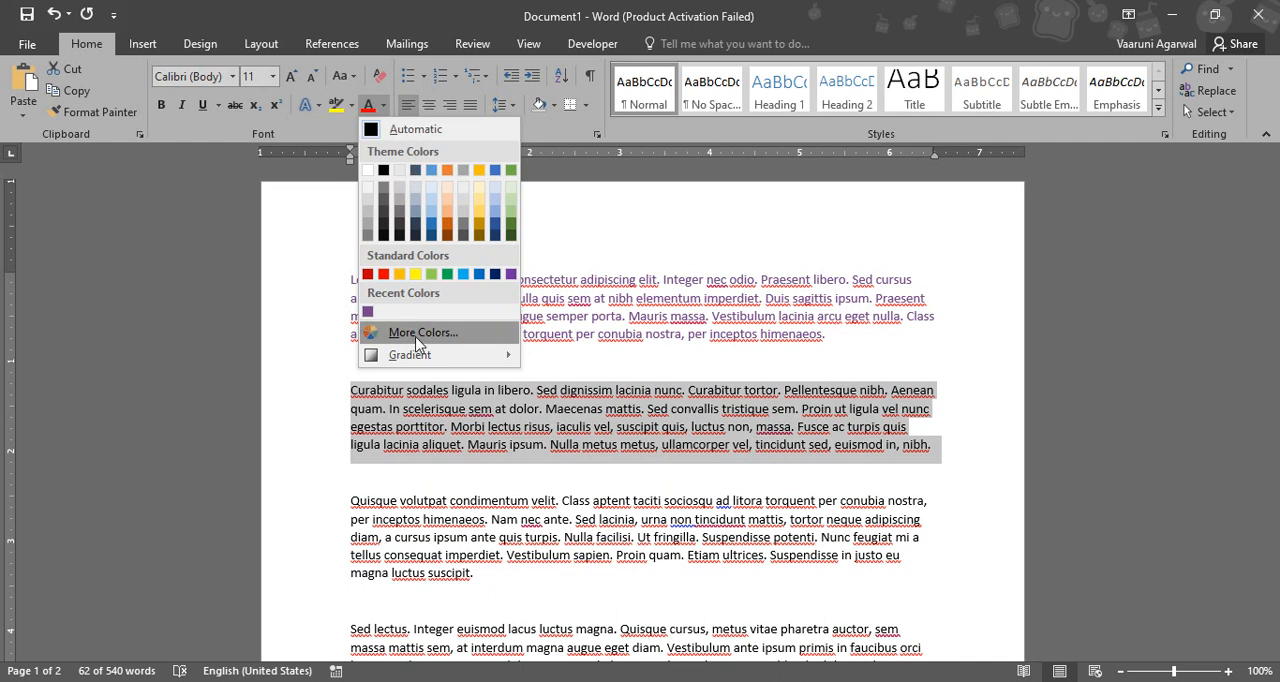
{"action": "mouse_move", "coordinate": [411, 358]}
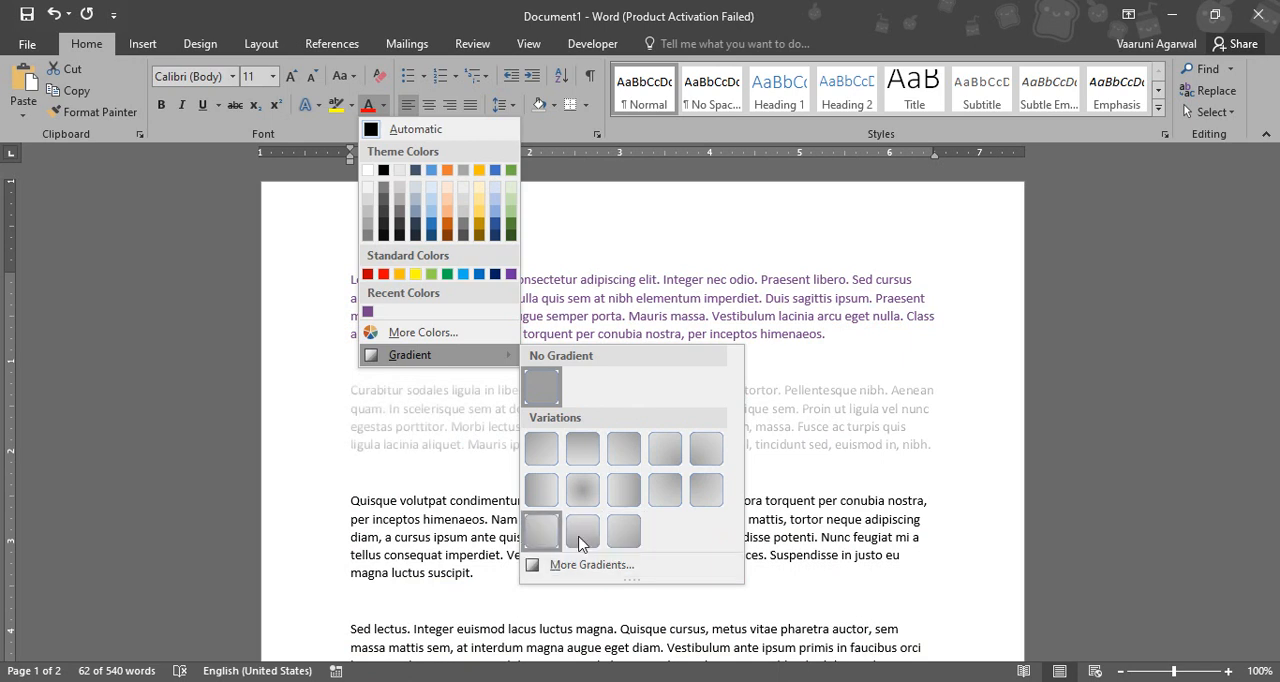
{"action": "left_click", "coordinate": [588, 568]}
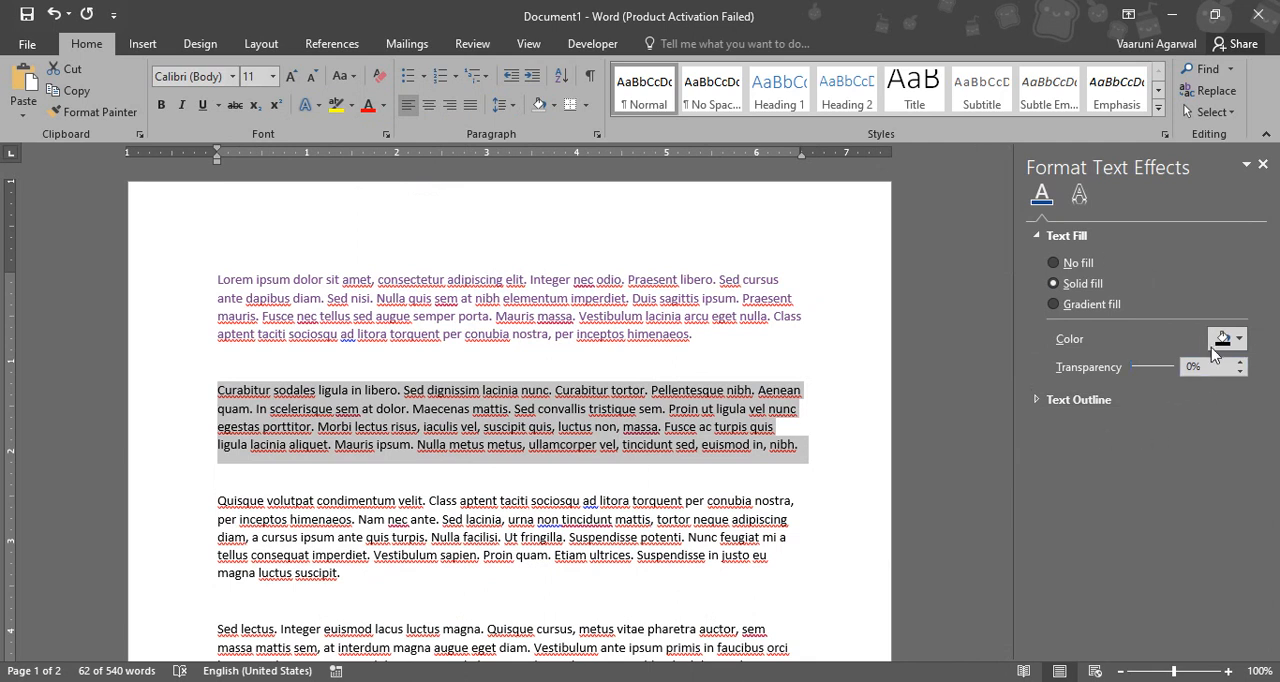
Give the second paragraph a solid orange text fill with 26% transparency
{"action": "left_click", "coordinate": [1238, 339]}
{"action": "left_click", "coordinate": [1206, 398]}
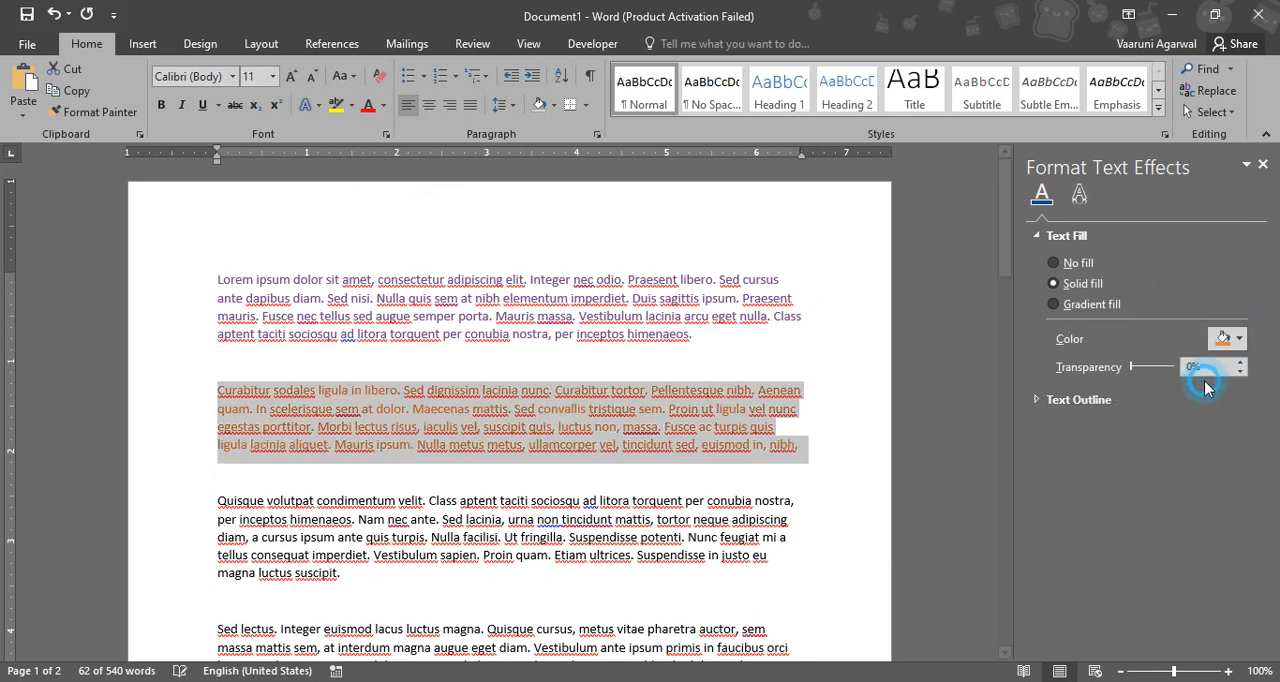
{"action": "mouse_move", "coordinate": [1132, 366]}
{"action": "left_mouse_down"}
{"action": "mouse_move", "coordinate": [1156, 367]}
{"action": "mouse_move", "coordinate": [1129, 378]}
{"action": "left_mouse_up"}
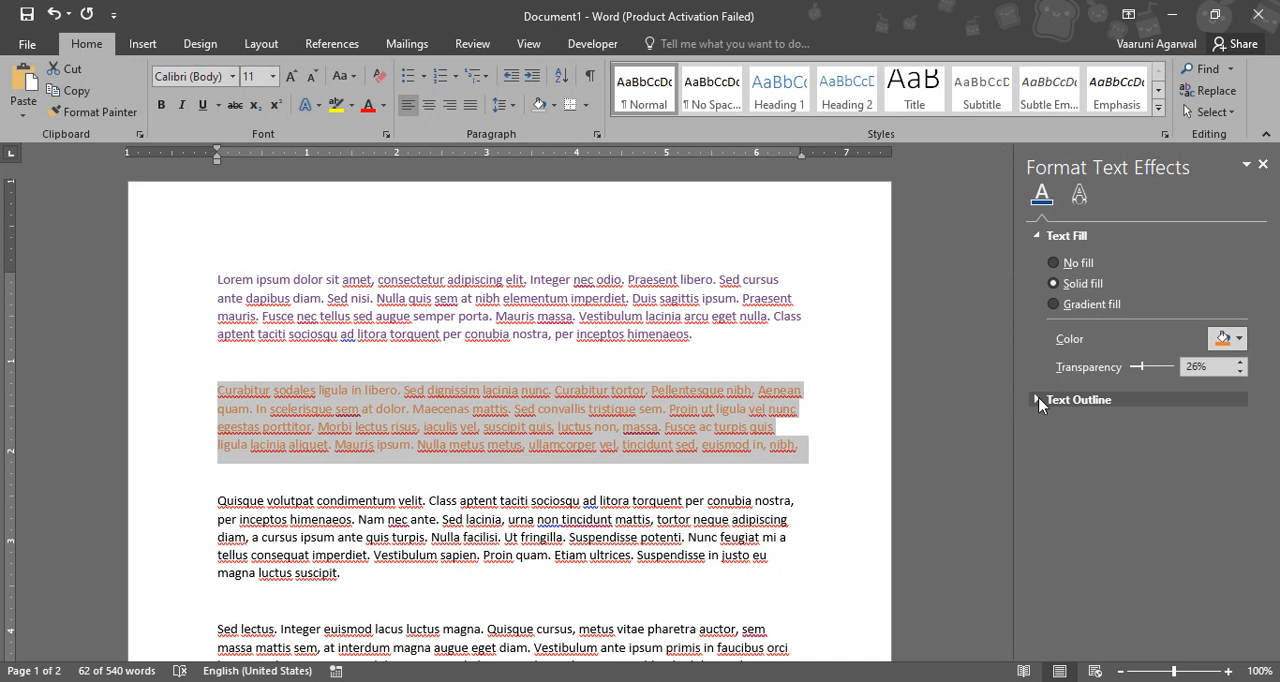
Apply a gradient text fill with a dark blue preset to the second paragraph, using the Linear type and a 0° direction
{"action": "left_click", "coordinate": [1060, 308]}
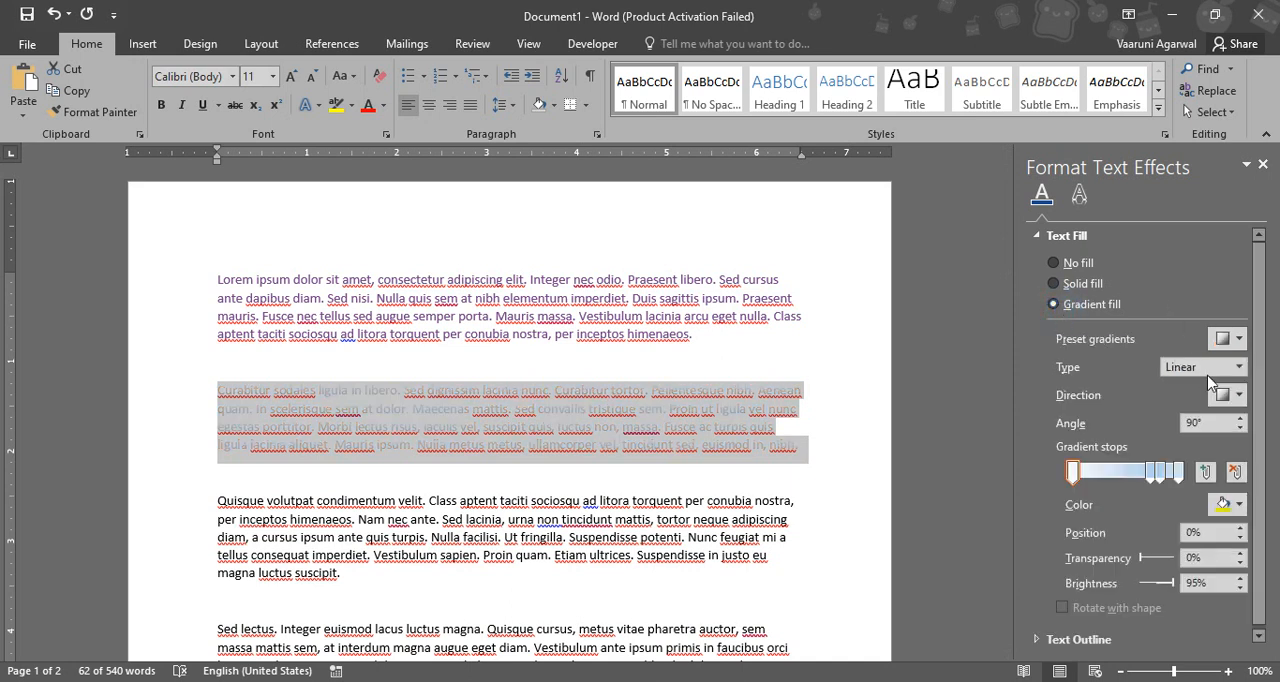
{"action": "left_click", "coordinate": [1238, 341]}
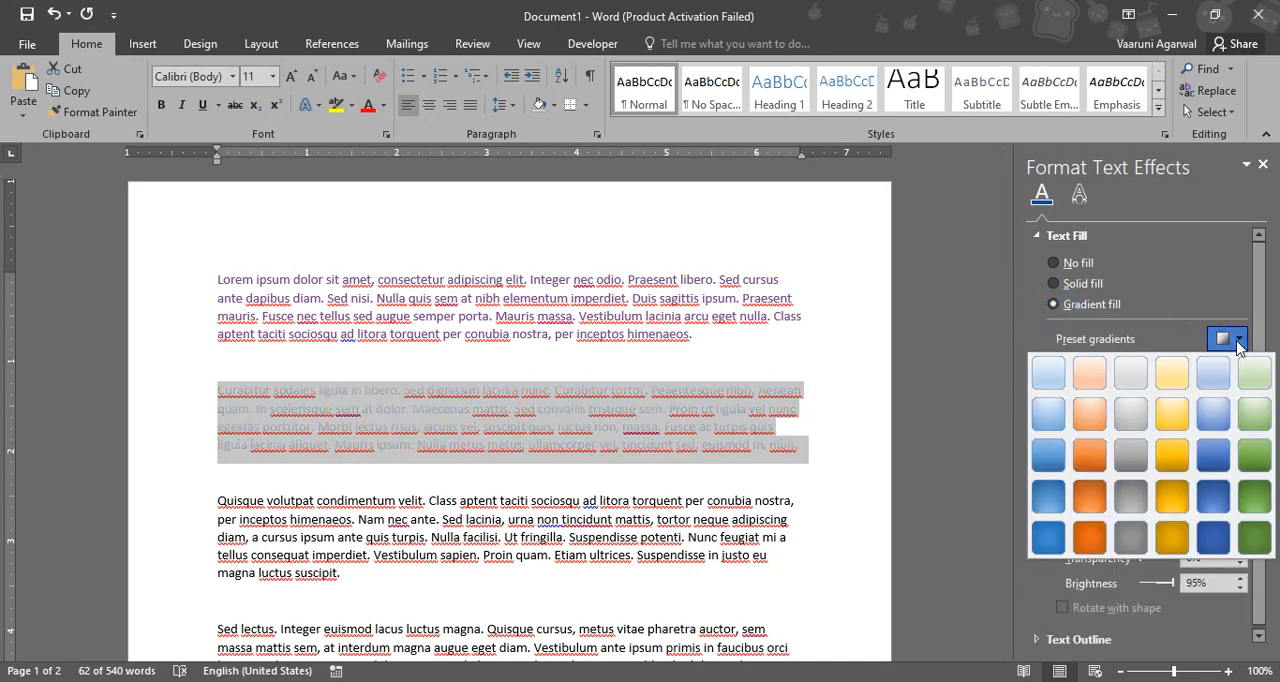
{"action": "left_click", "coordinate": [1209, 500]}
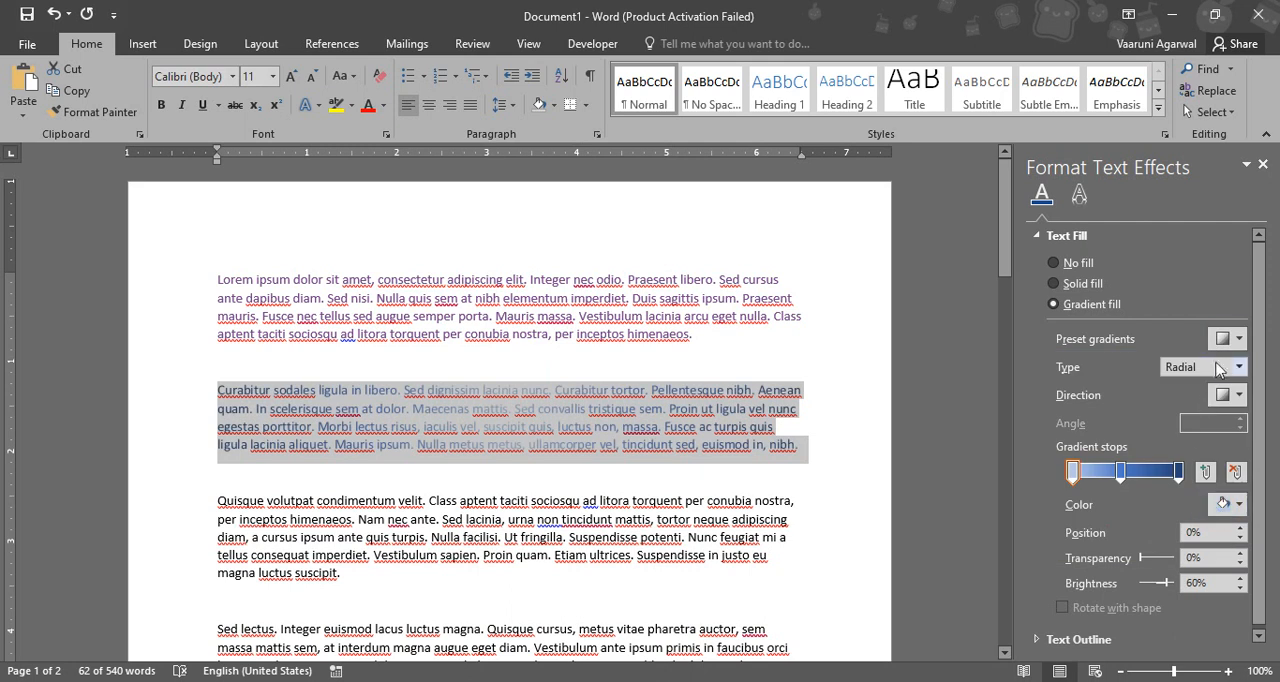
{"action": "left_click", "coordinate": [1238, 367]}
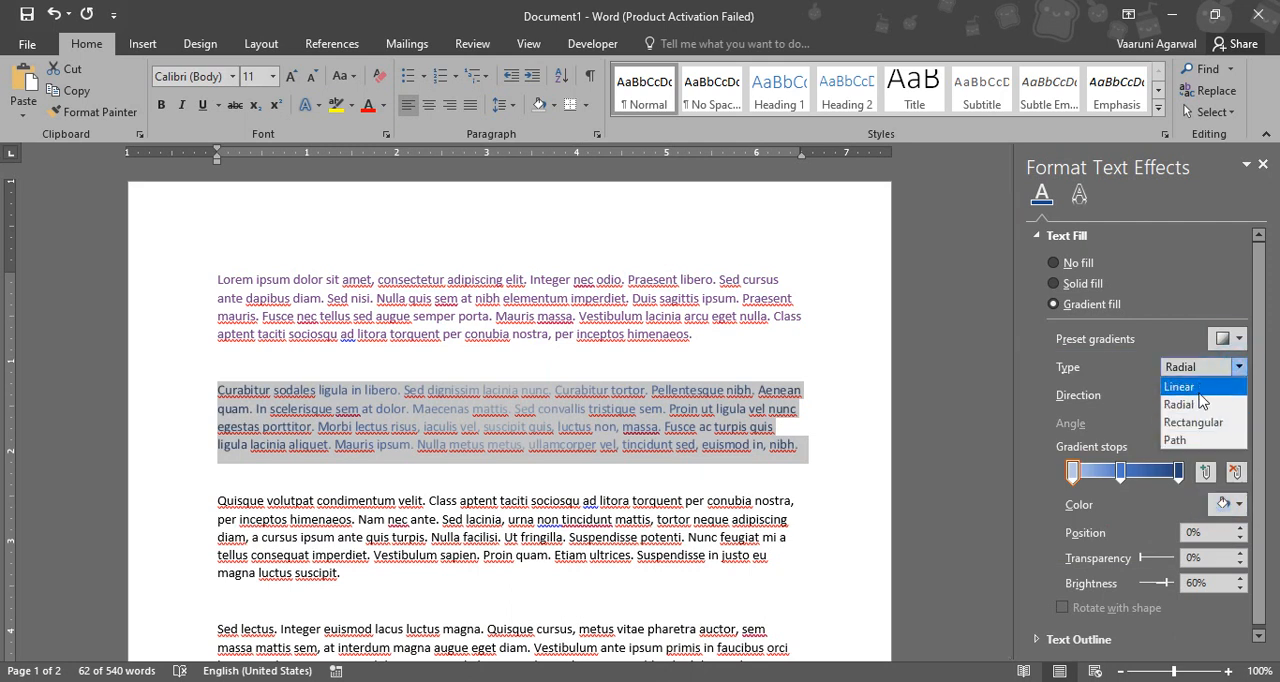
{"action": "left_click", "coordinate": [1200, 387]}
{"action": "left_click", "coordinate": [1240, 396]}
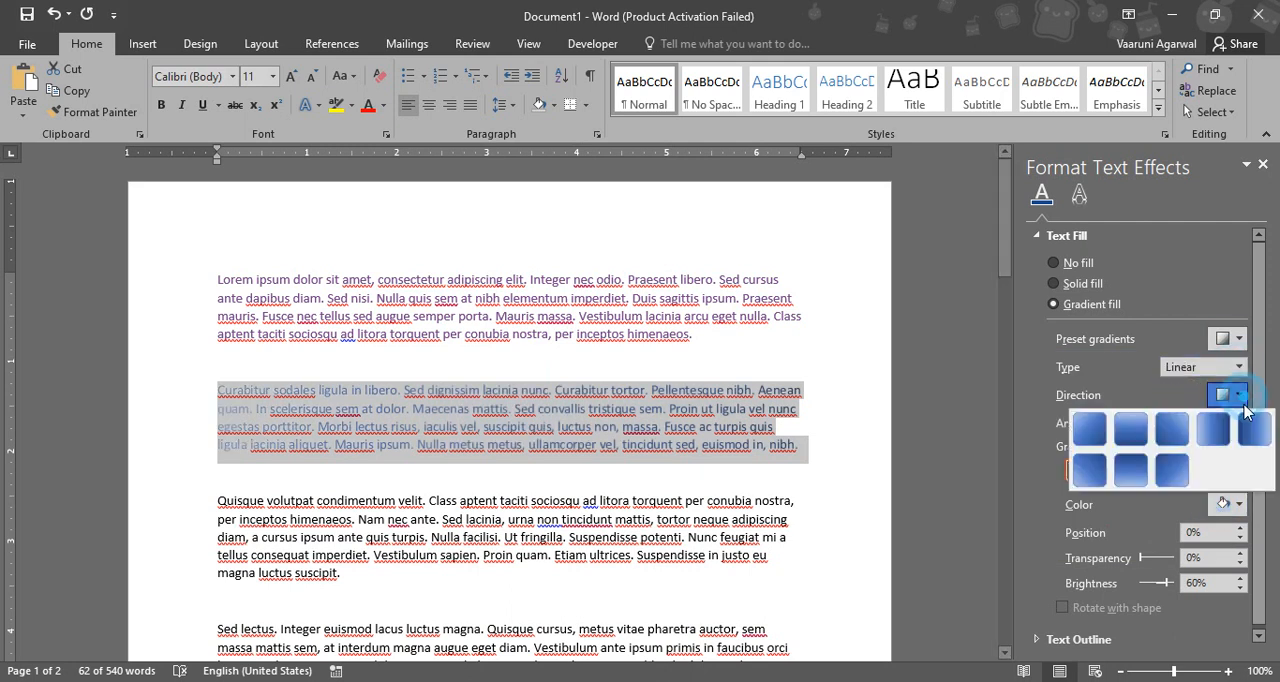
{"action": "left_click", "coordinate": [1226, 432]}
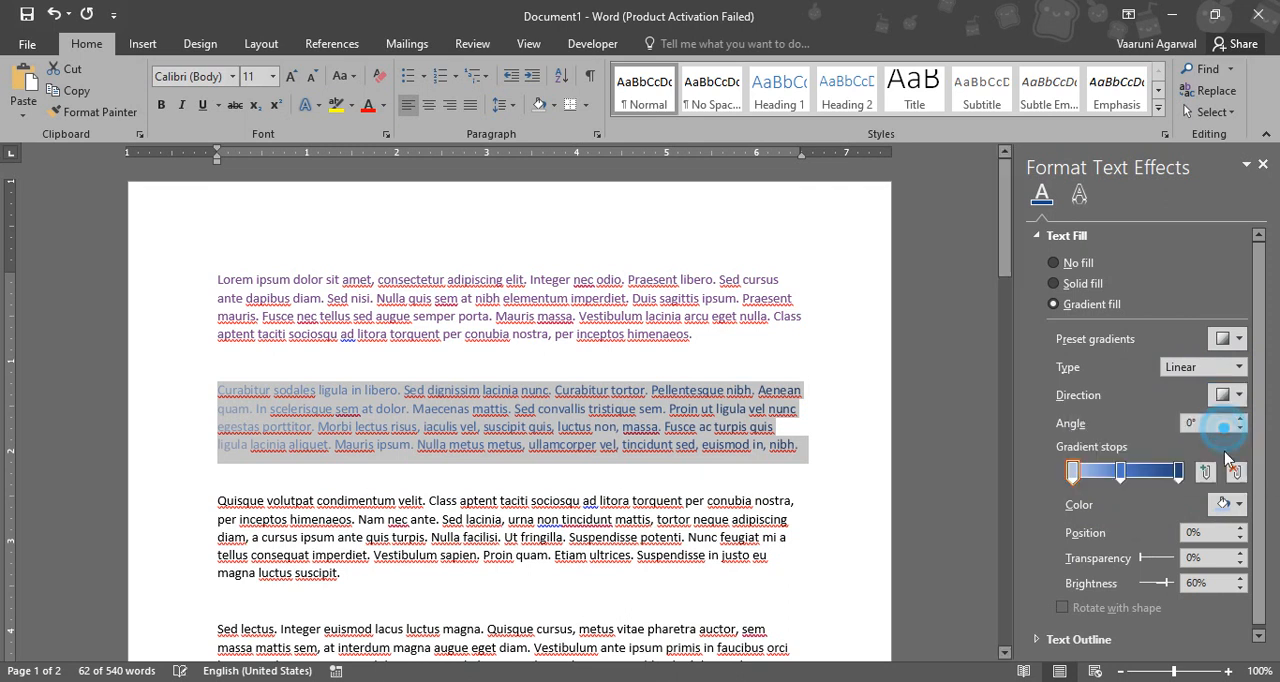
Move the middle gradient stop to 53% and color it green, and color the first stop dark gold
{"action": "mouse_move", "coordinate": [1120, 478]}
{"action": "left_mouse_down"}
{"action": "mouse_move", "coordinate": [1149, 473]}
{"action": "mouse_move", "coordinate": [1128, 473]}
{"action": "left_mouse_up"}
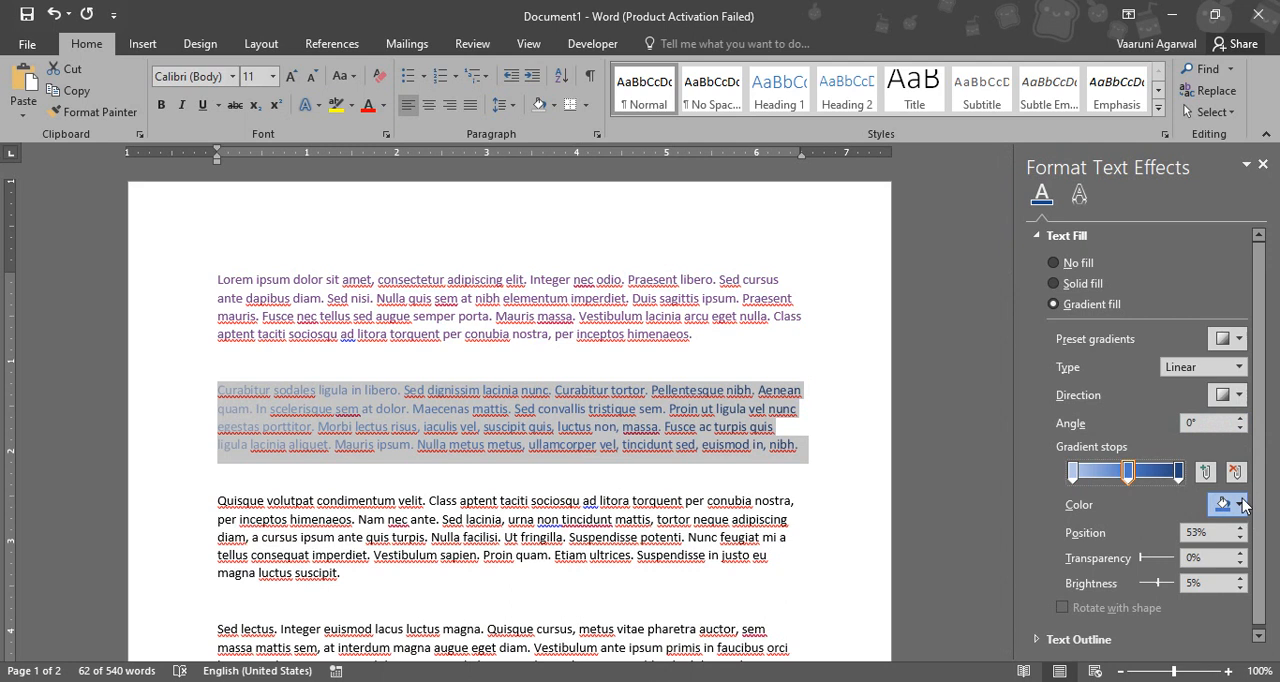
{"action": "left_click", "coordinate": [1245, 510]}
{"action": "left_click", "coordinate": [1200, 425]}
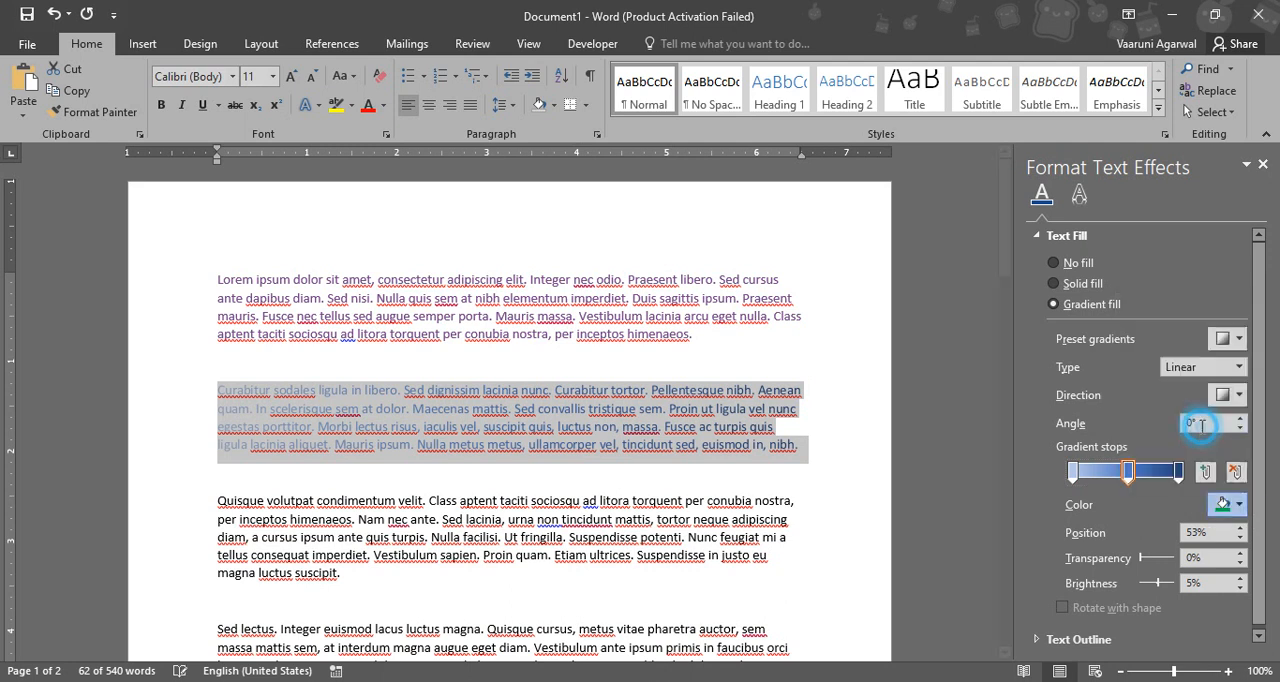
{"action": "left_click", "coordinate": [1072, 472]}
{"action": "left_click", "coordinate": [1240, 510]}
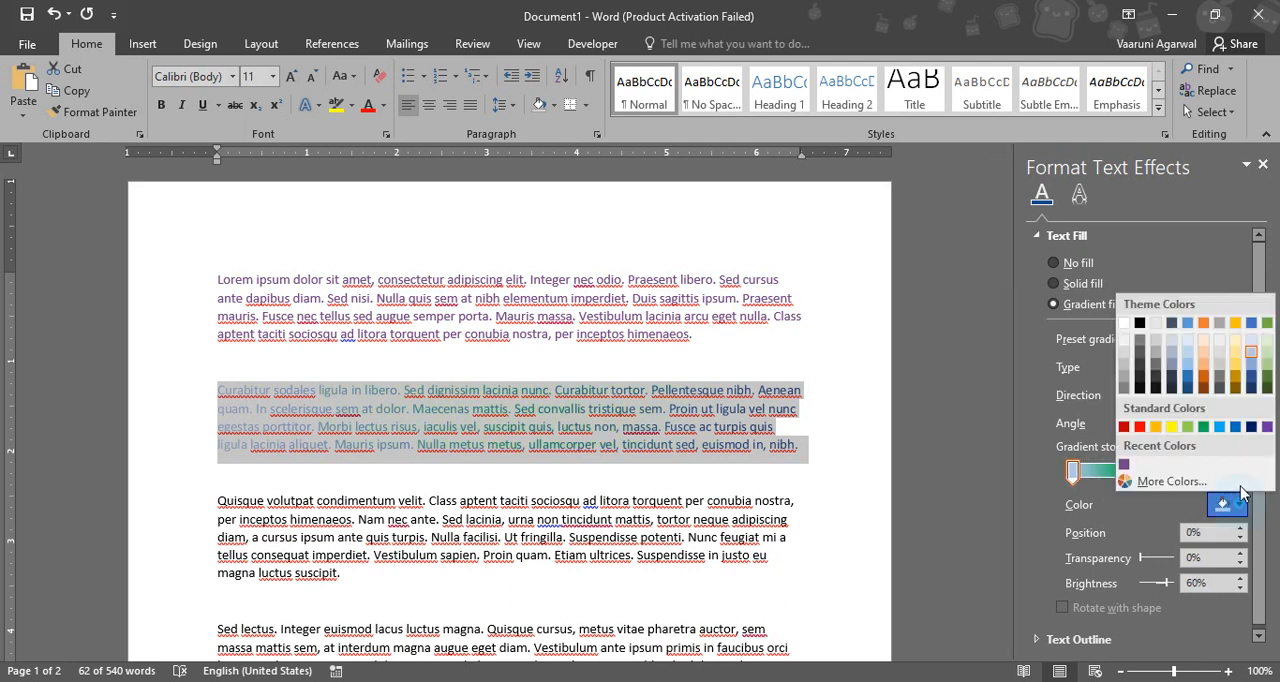
{"action": "left_click", "coordinate": [1236, 378]}
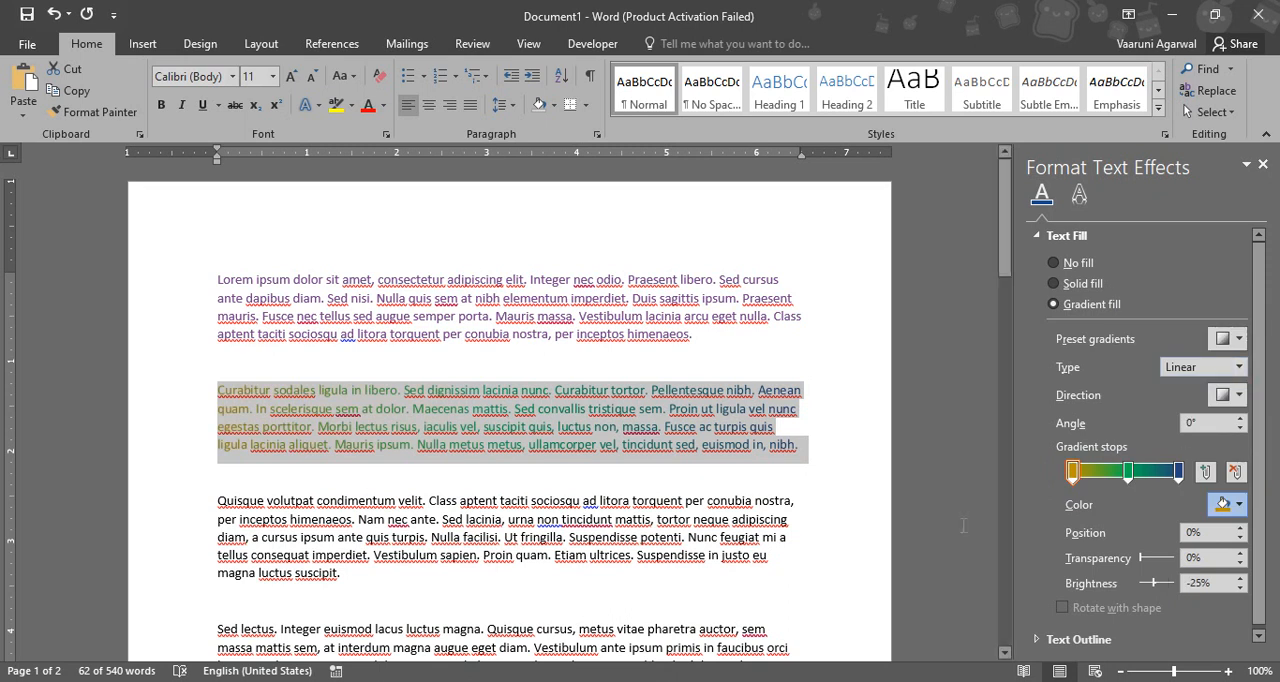
Deselect the second paragraph and close the text effects settings
{"action": "left_click", "coordinate": [965, 412]}
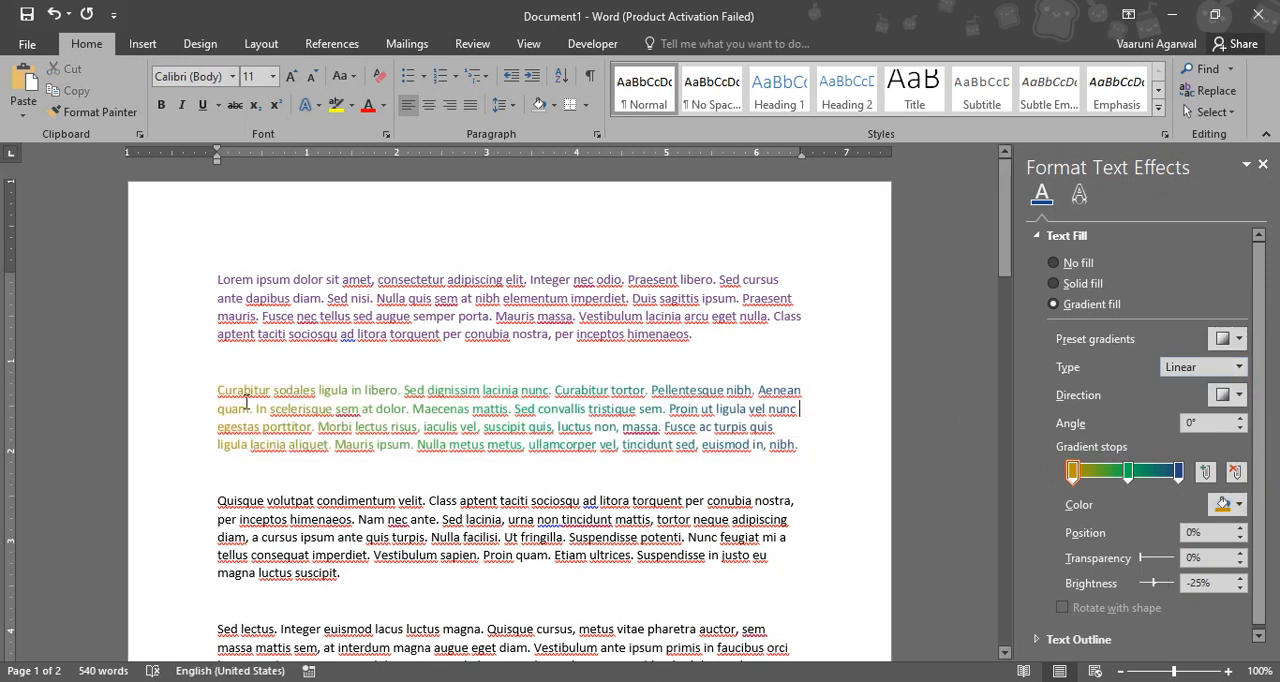
{"action": "left_click_drag", "start_coordinate": [217, 390], "coordinate": [779, 450]}
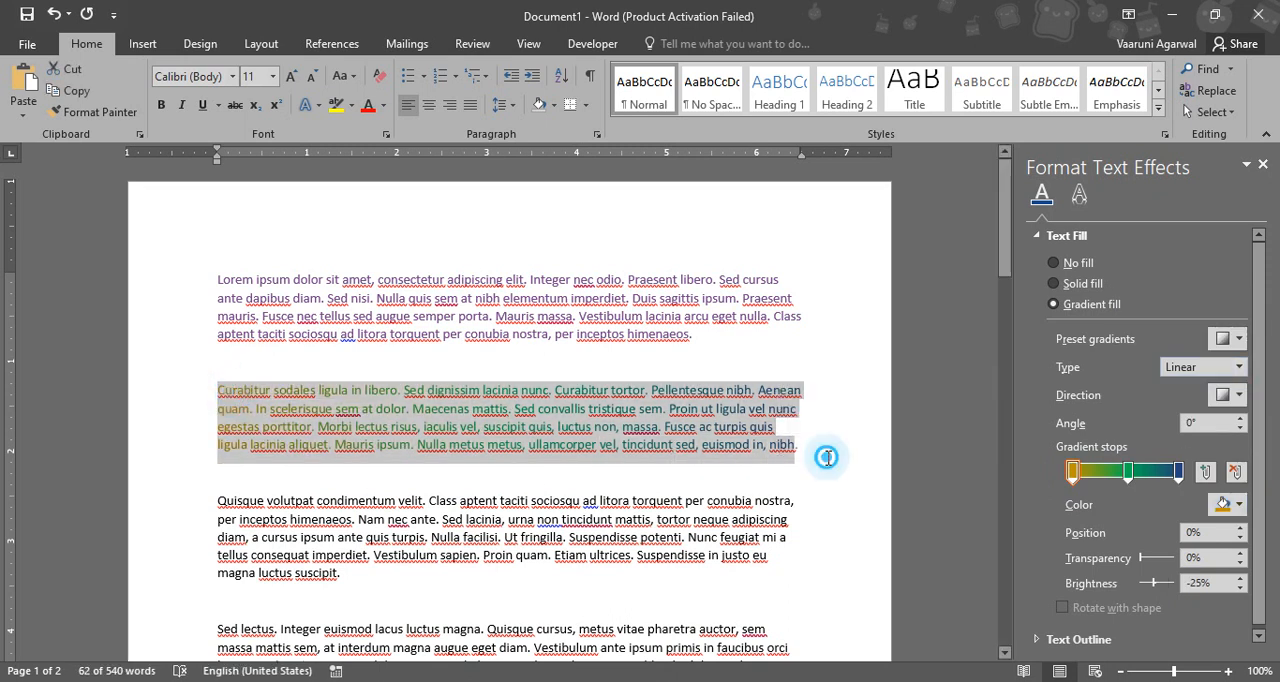
{"action": "left_click", "coordinate": [828, 452]}
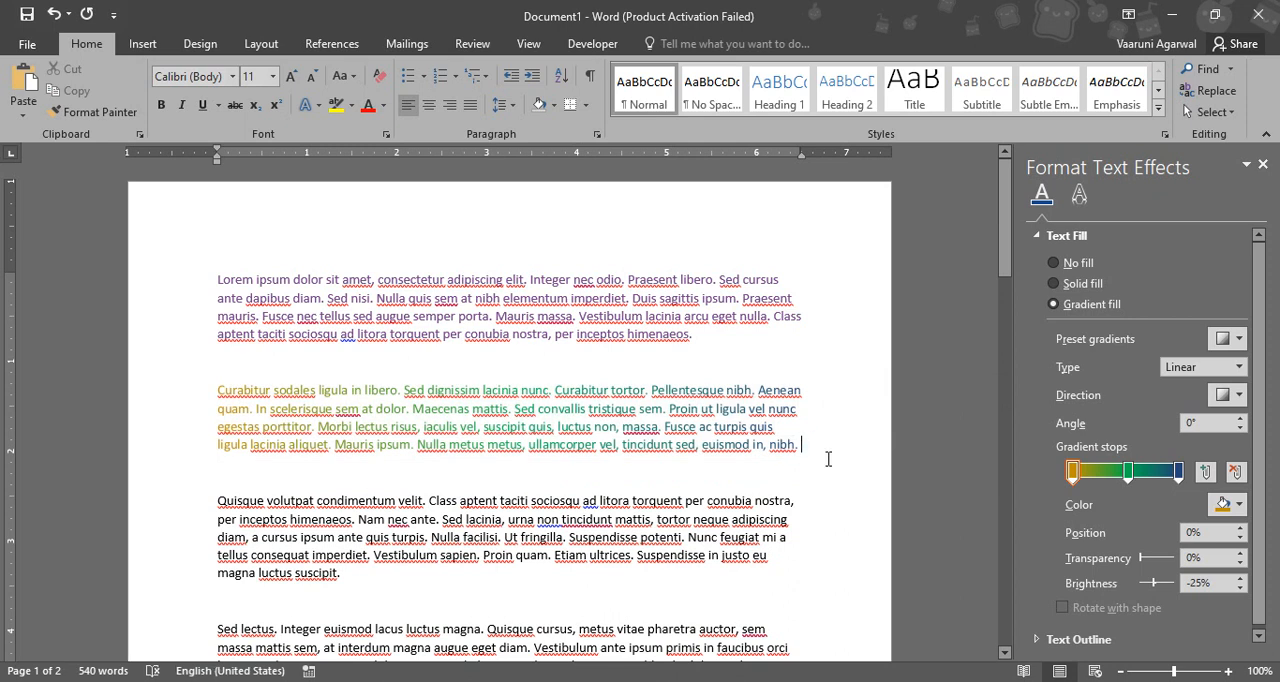
{"action": "left_click", "coordinate": [1263, 164]}
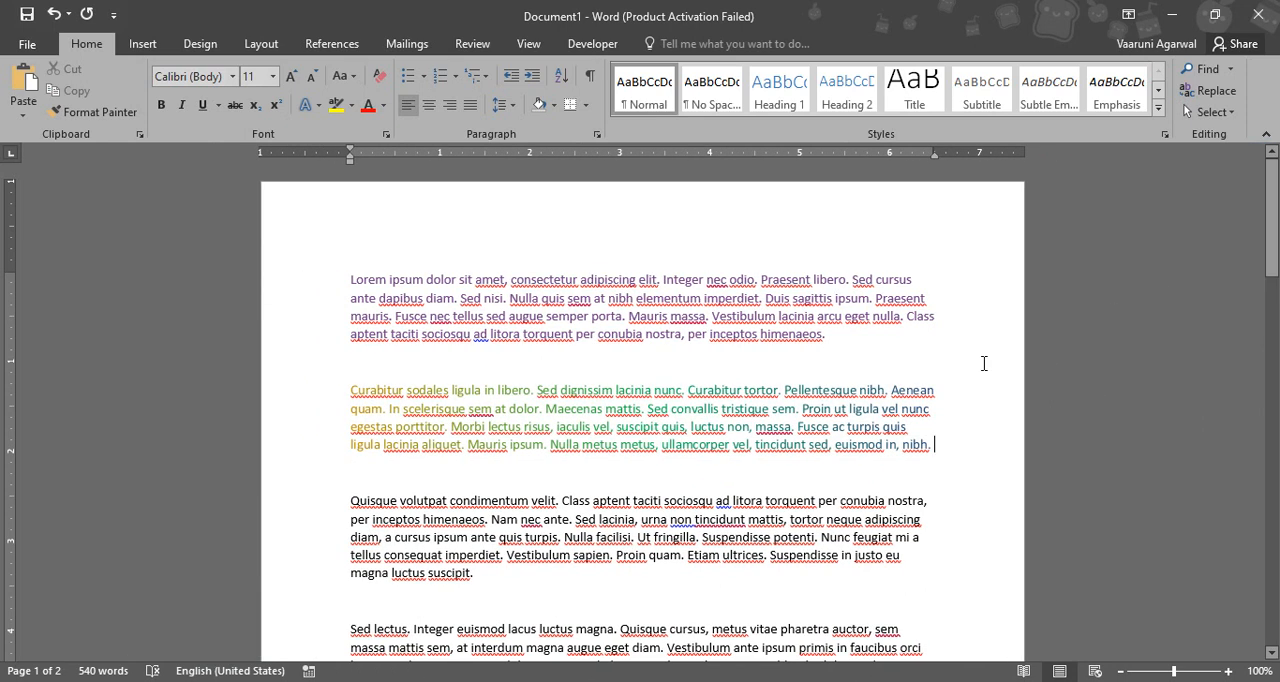